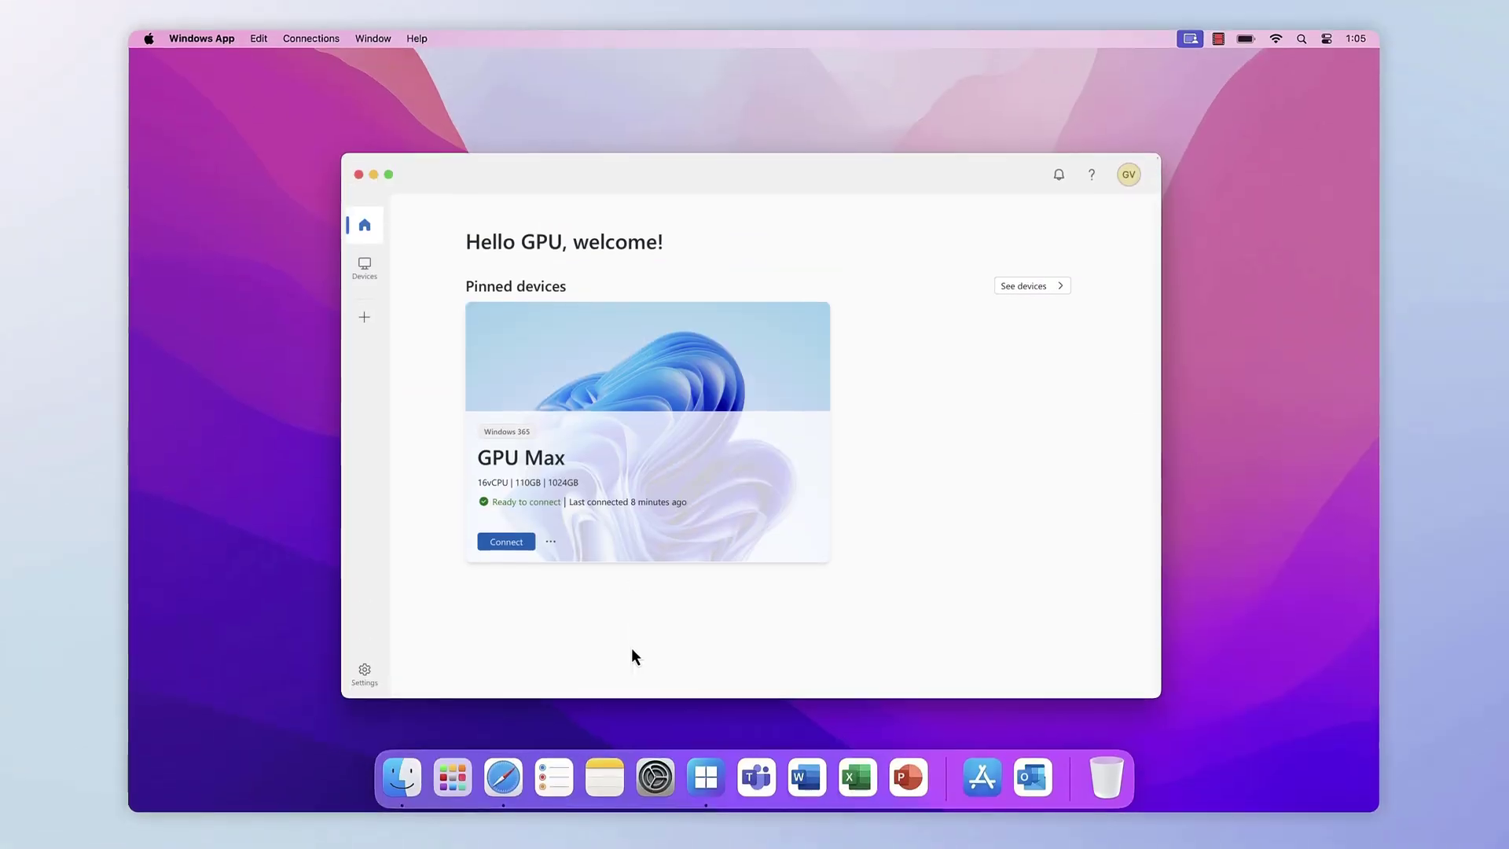
Connect to the GPU Max Cloud PC from its pinned card in Windows App
left_click(515, 545)
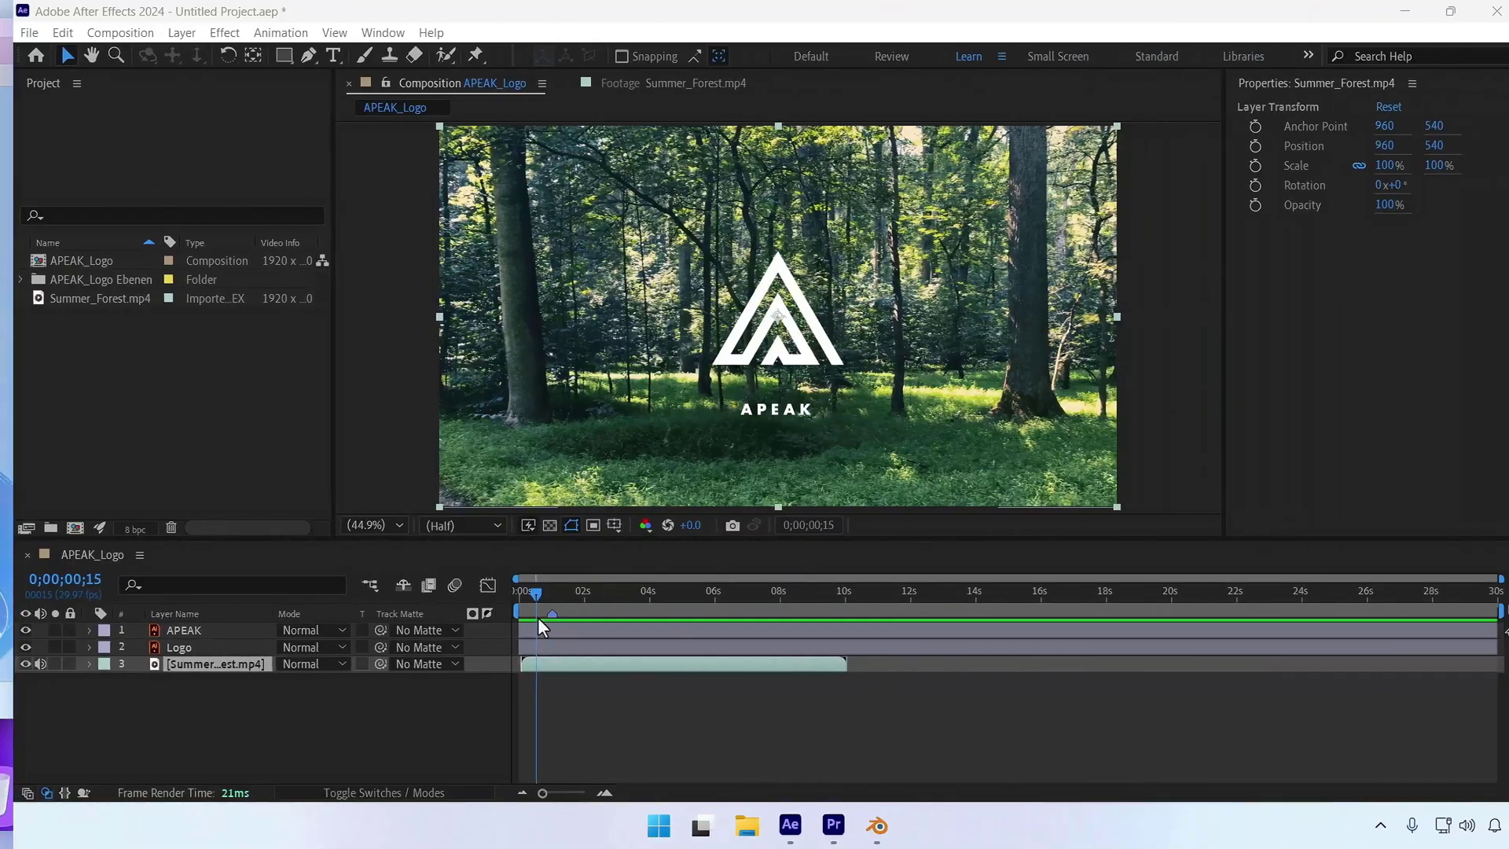
Advance the APEAK logo composition to about 6 seconds, then scrub the Premiere river sequence
left_click_drag(538, 593, 765, 590)
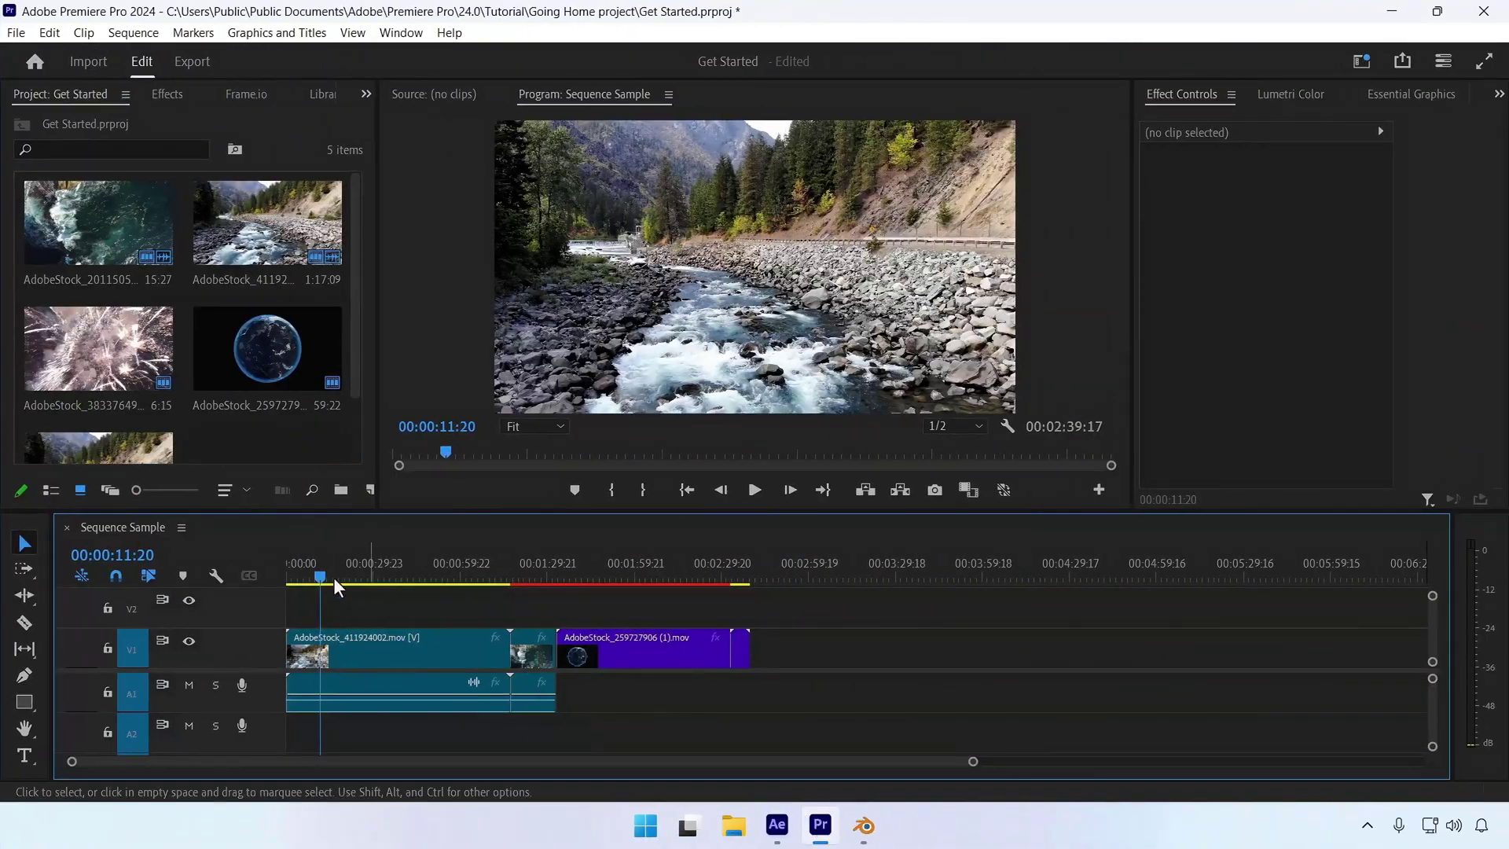
left_click_drag(322, 575, 460, 577)
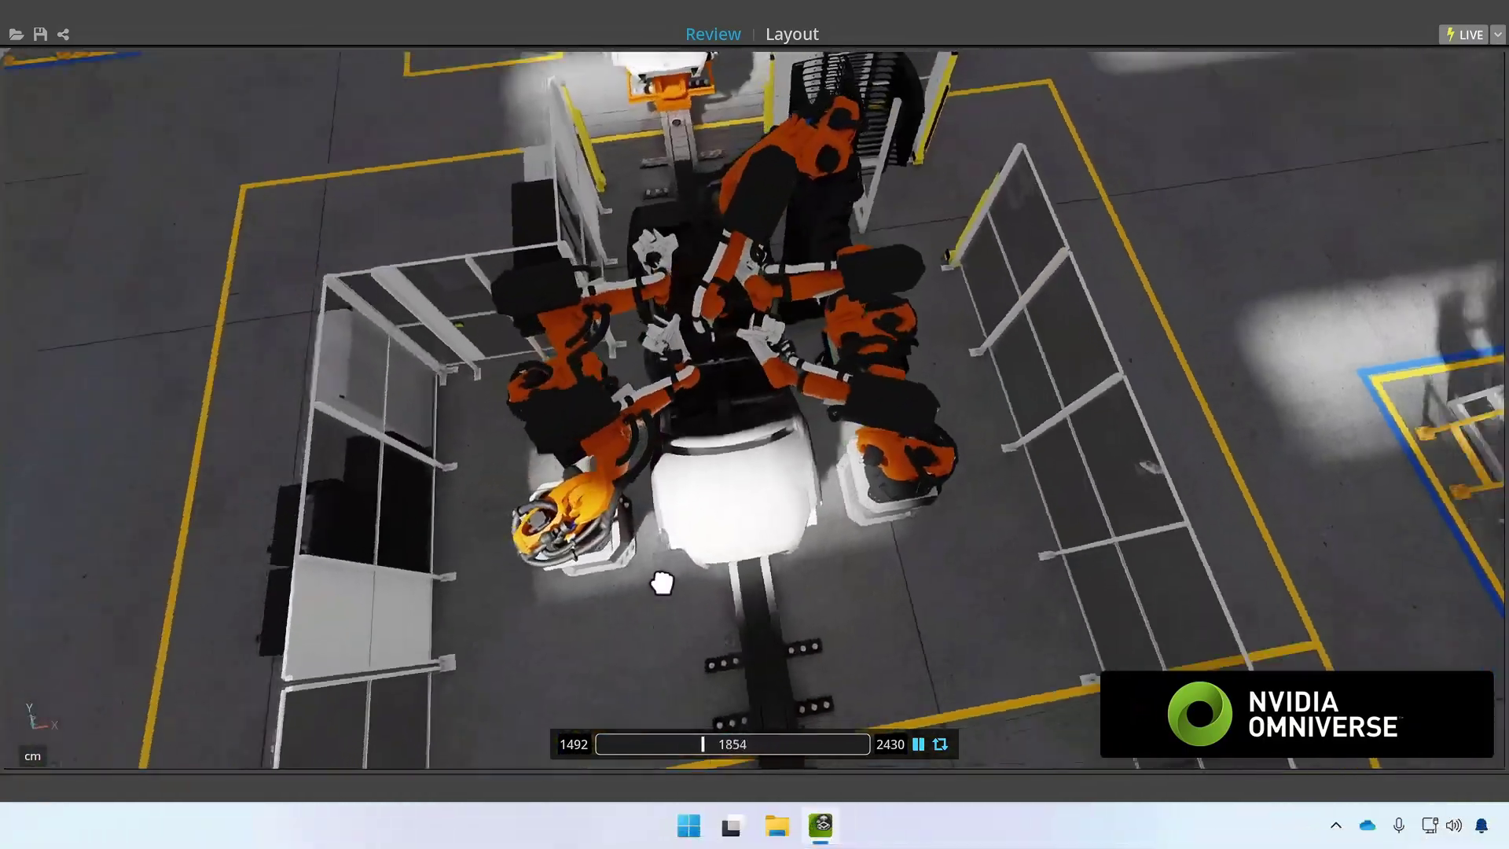
Orbit the welding cell viewport from top-down down to eye level
left_click_drag(662, 583, 813, 510)
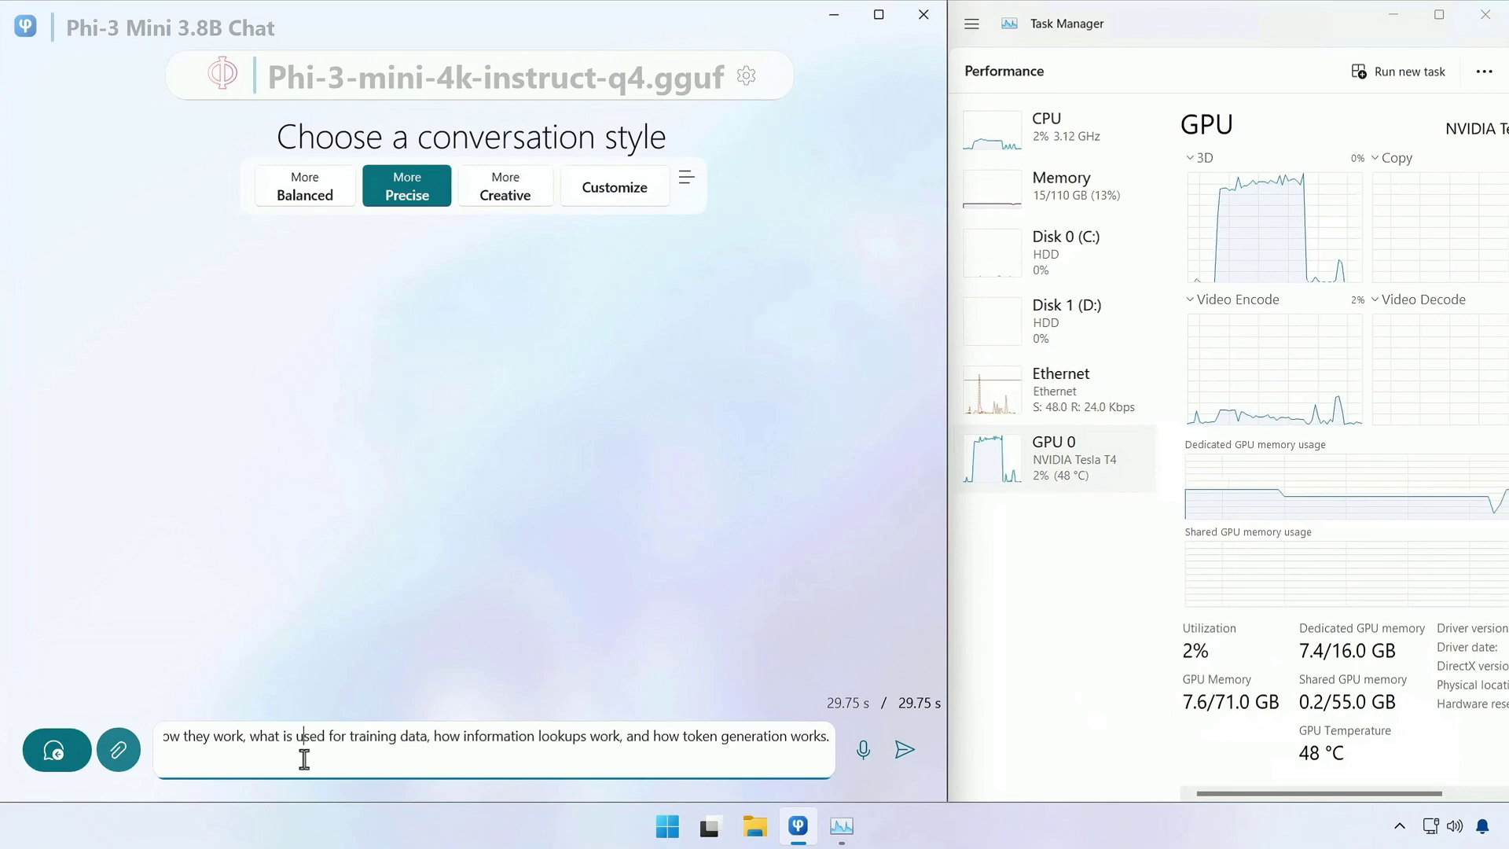
Send the small language model report prompt, then check the Active Large Language Model list
left_click(902, 754)
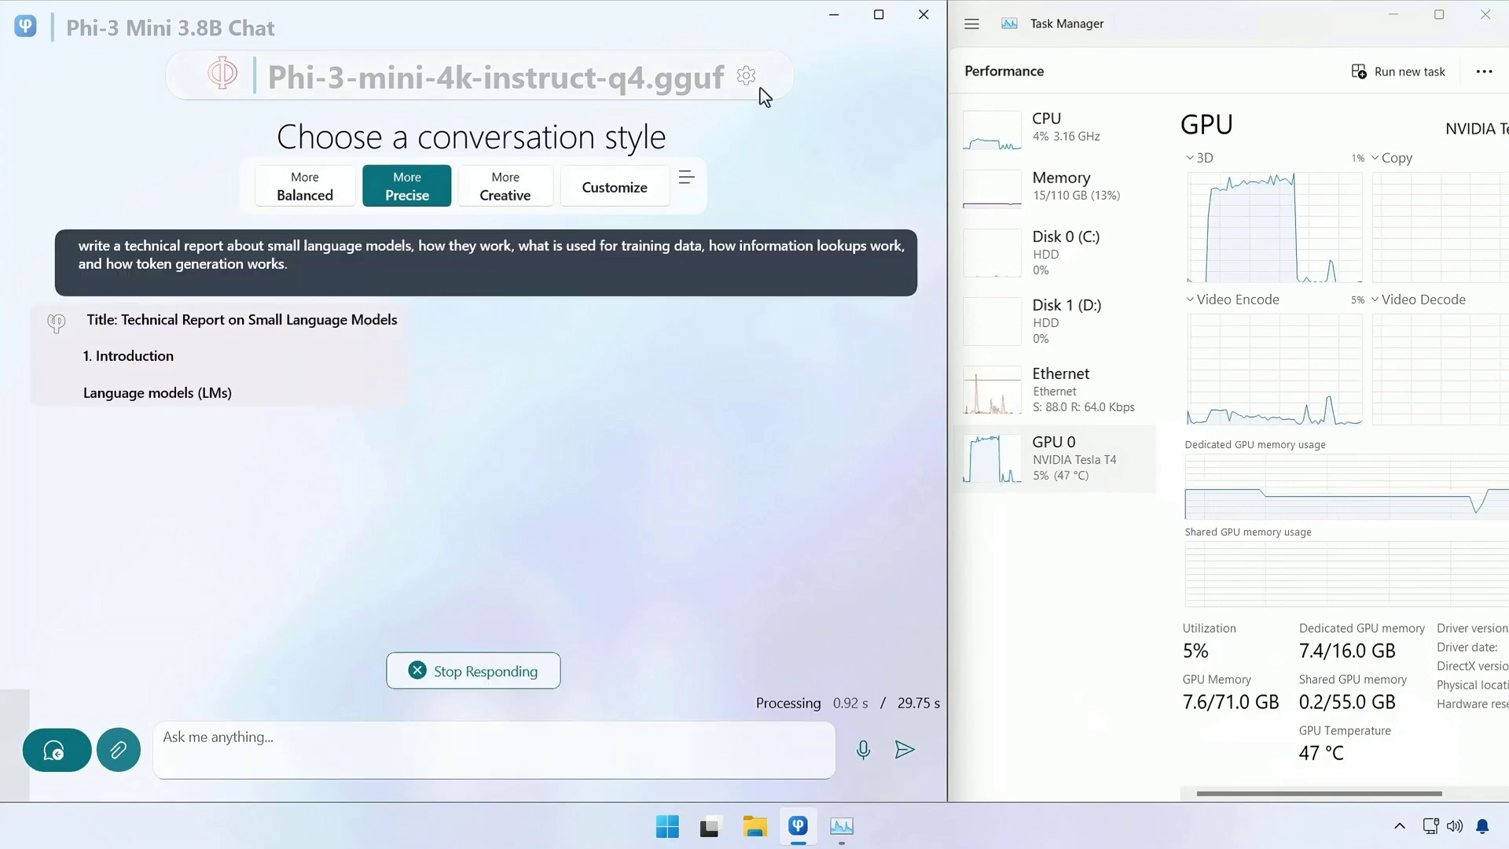
left_click(748, 77)
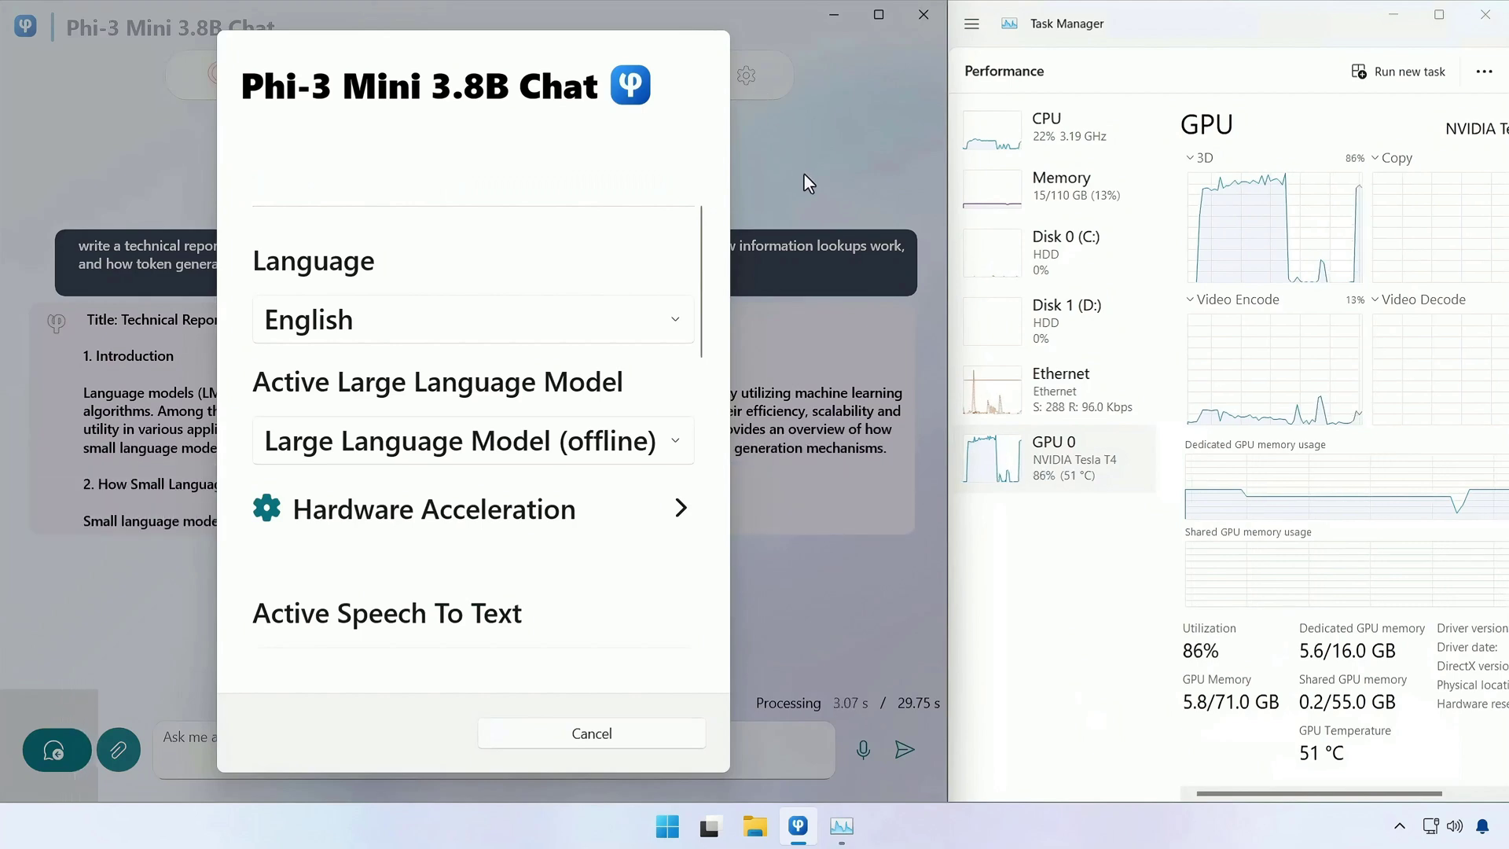
left_click(678, 452)
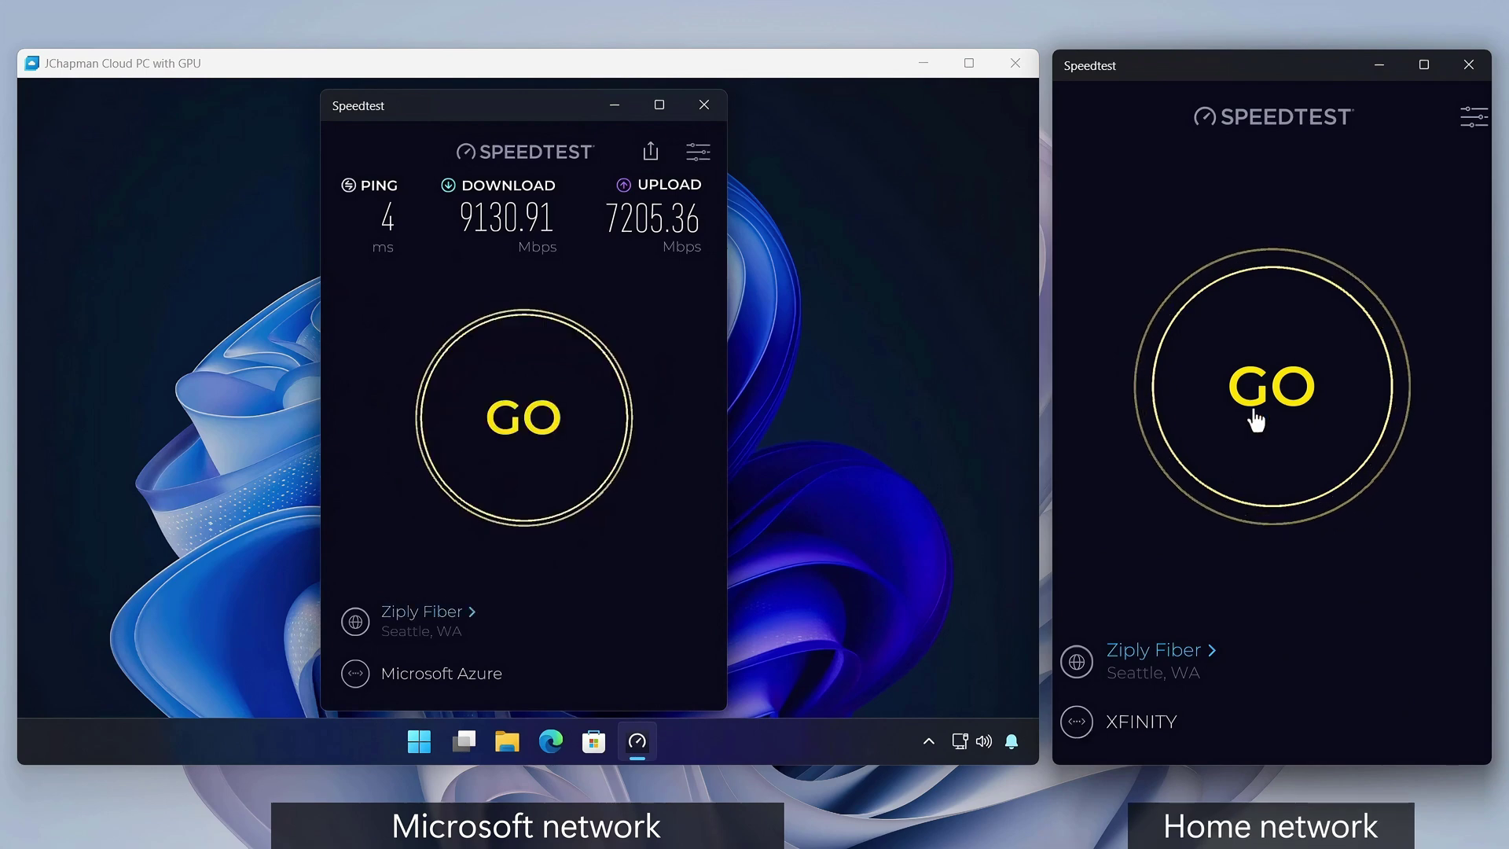
Run the home network Speedtest, getting 390.82 Mbps down and 35.47 Mbps up
left_click(1257, 419)
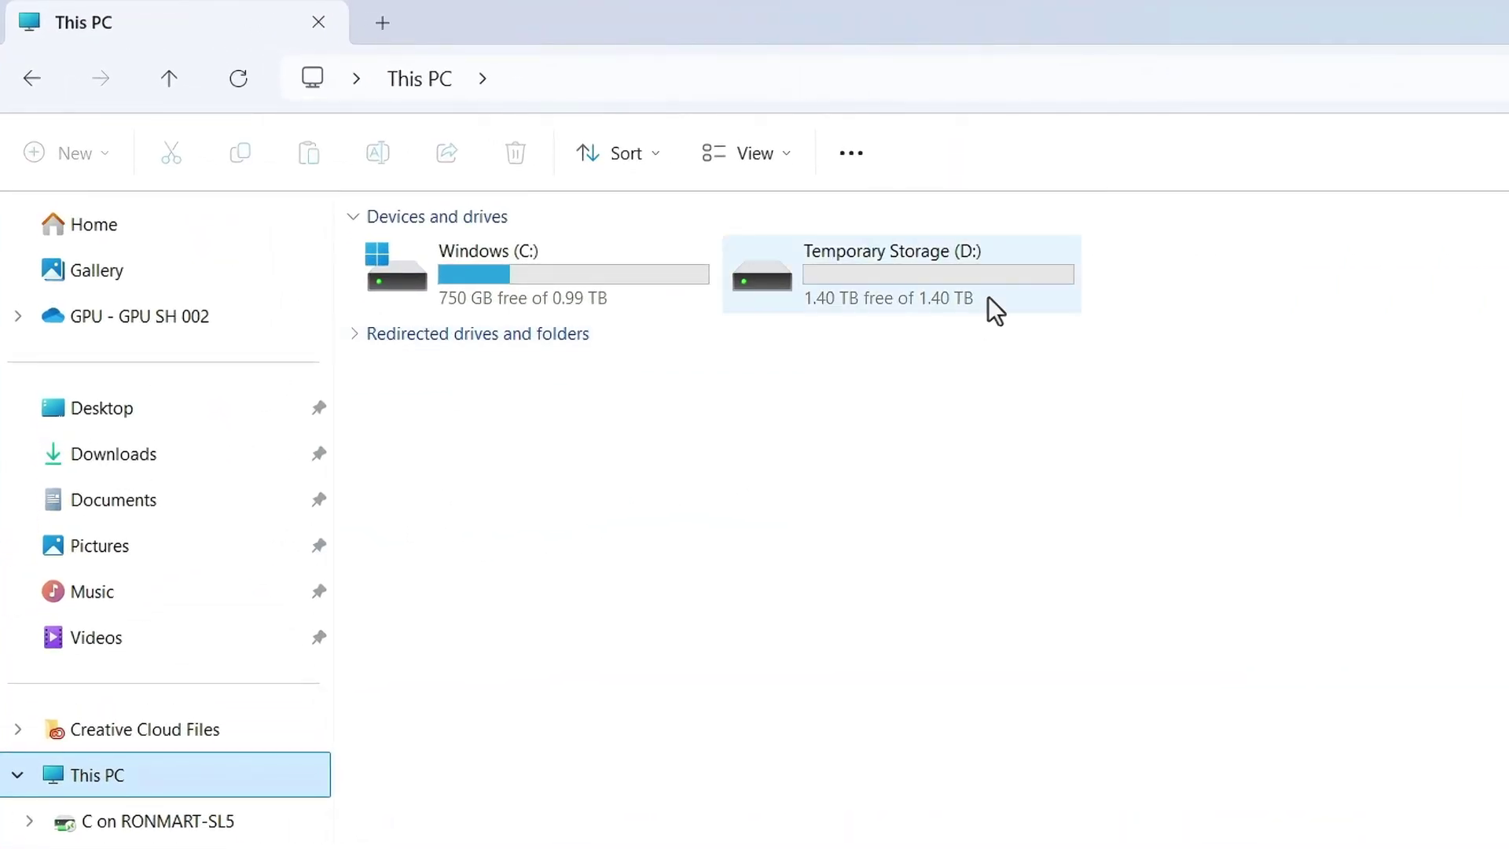
Select the 1.40 TB Temporary Storage (D:) drive under This PC
left_click(990, 307)
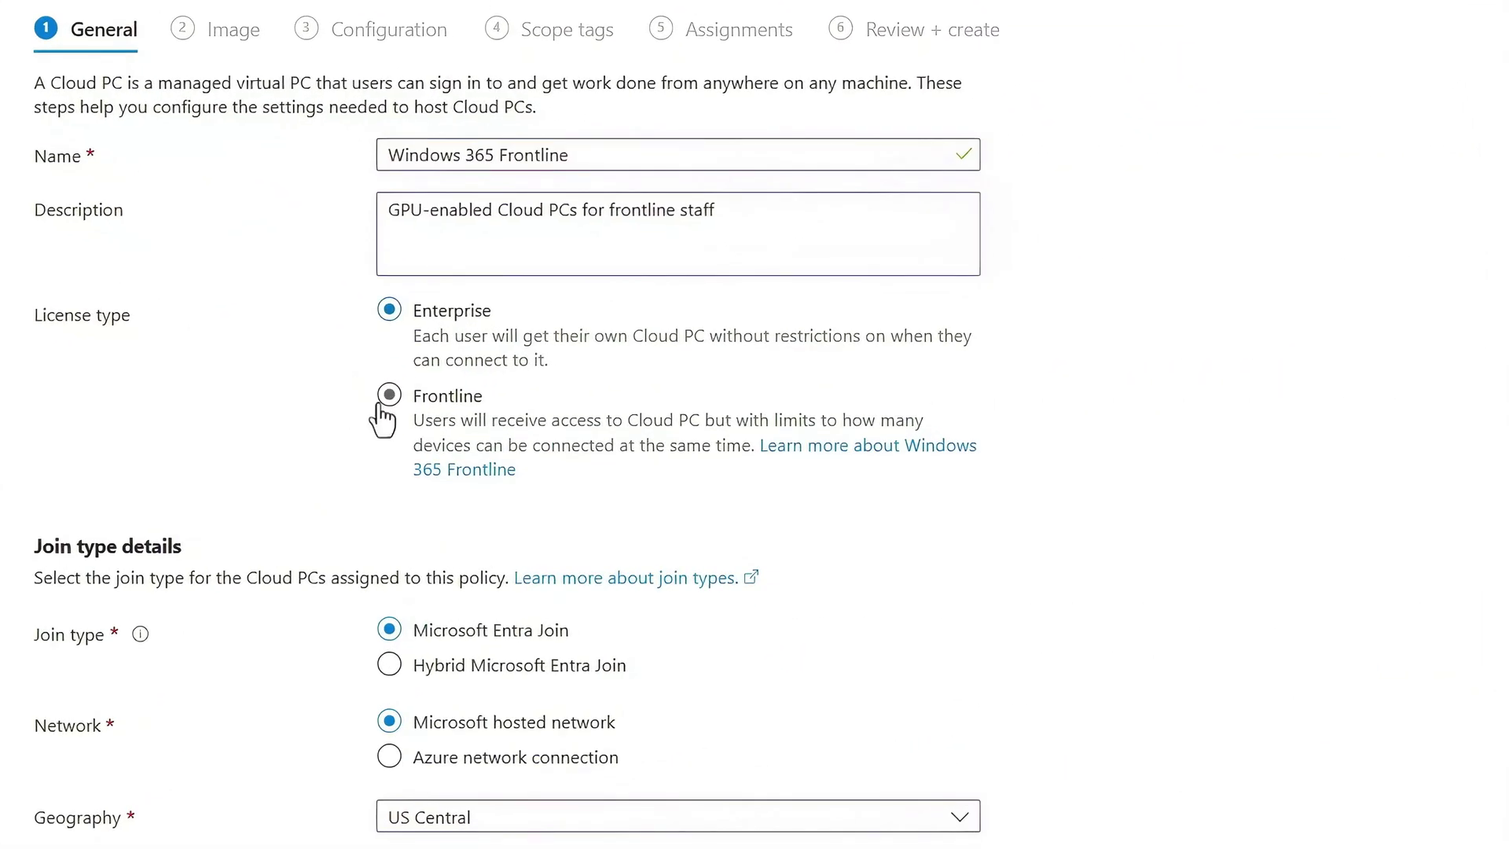
Choose Frontline as the provisioning policy's license type
left_click(390, 396)
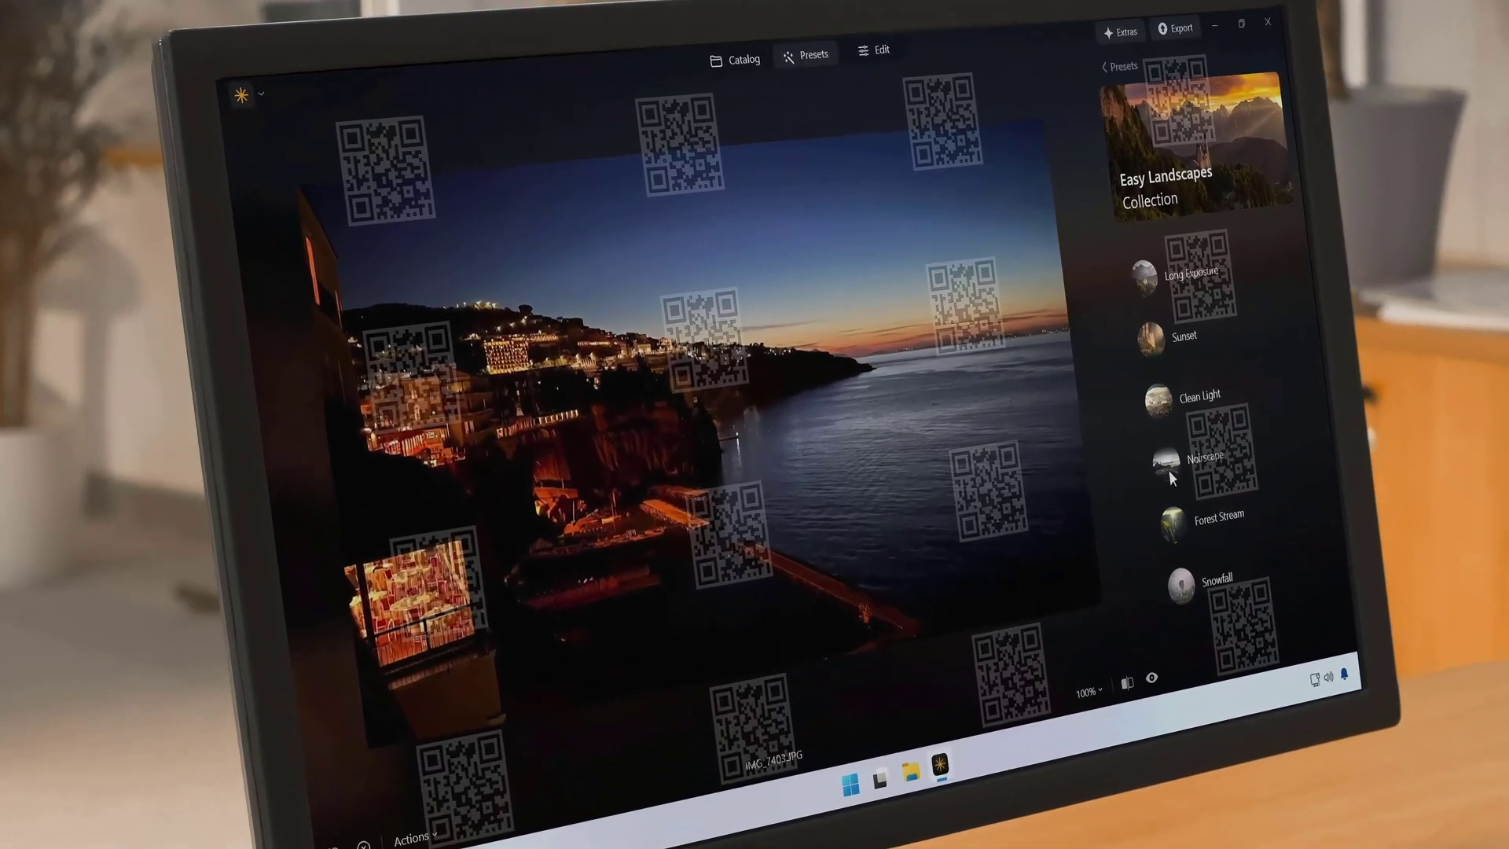
Apply the Easy Landscapes Noirscape preset to the coastal night photo
left_click(1150, 460)
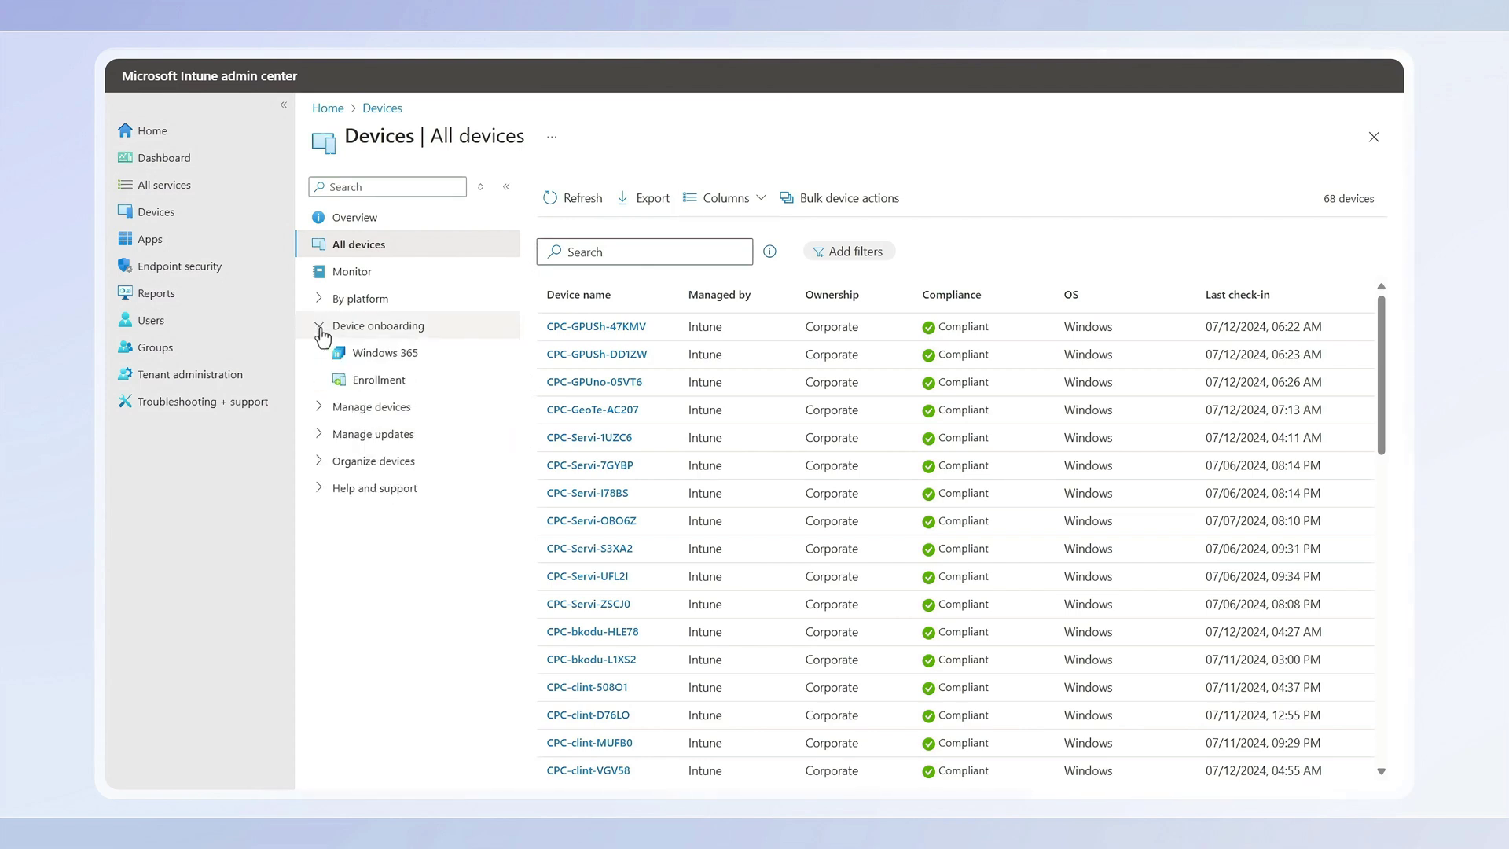
Show the Windows 365 Cloud PCs list under Device onboarding
left_click(378, 357)
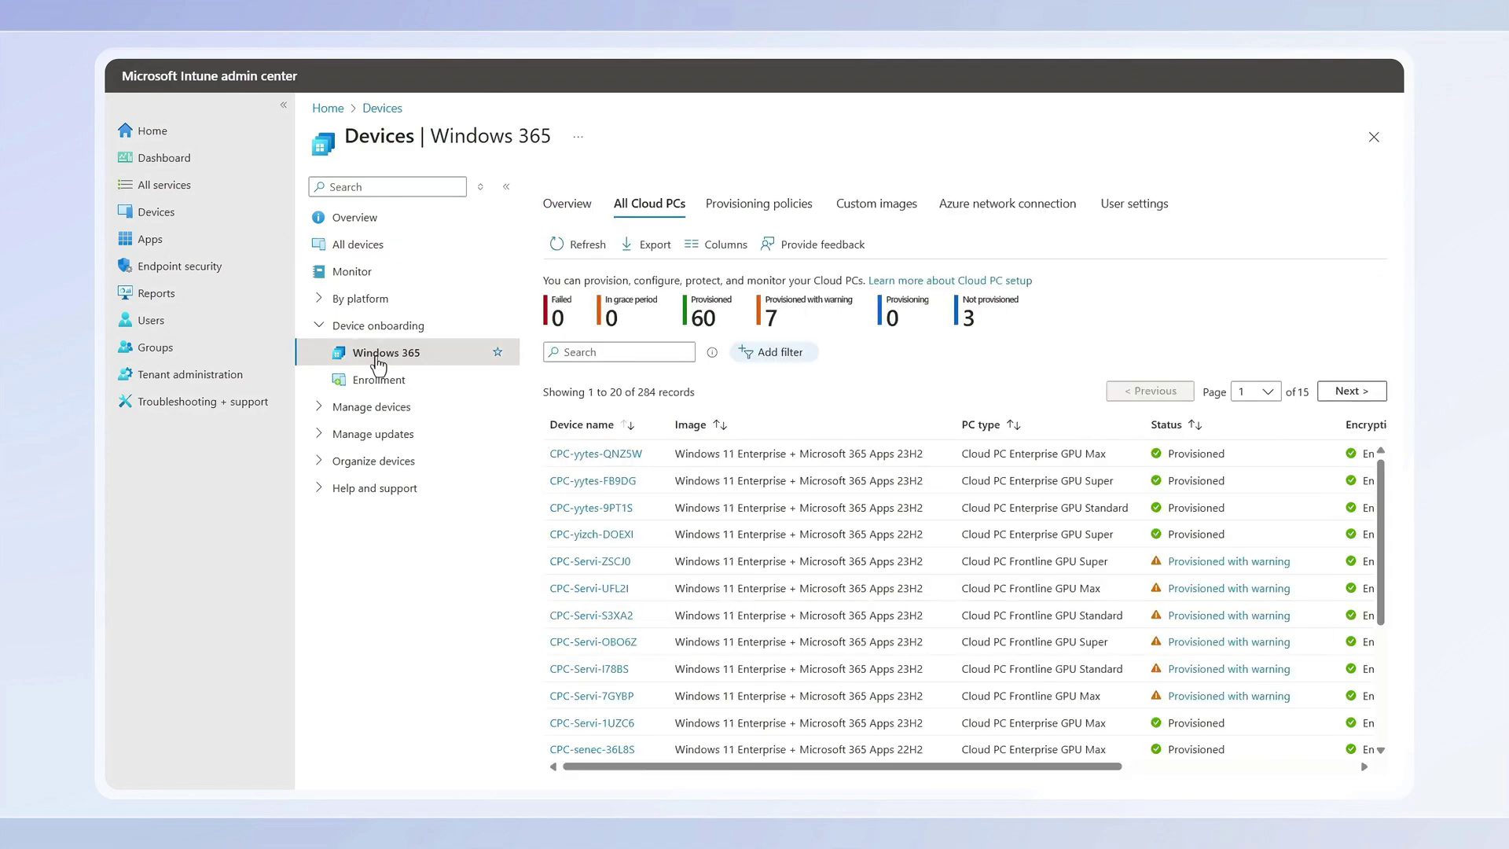